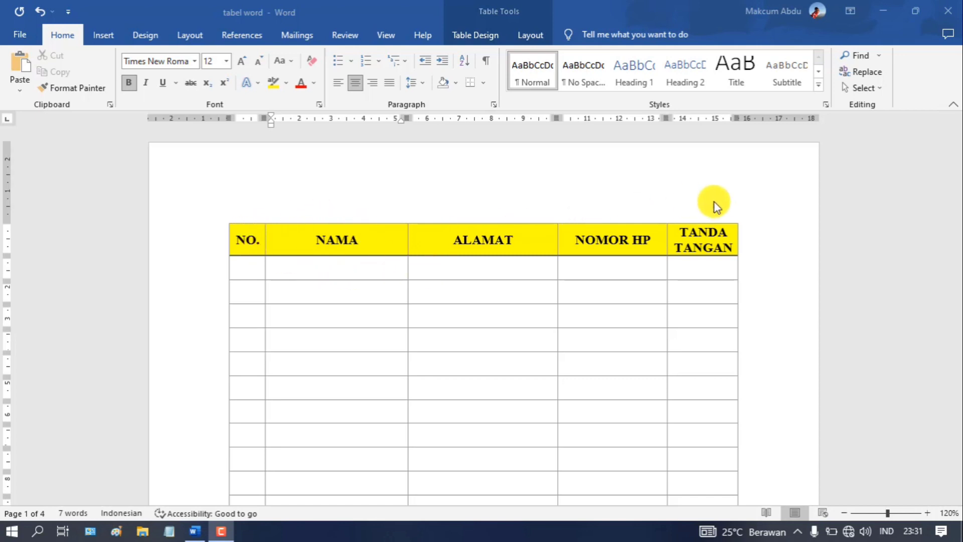
Zoom out to 80% so pages 1 and 2 appear side by side
click(214, 241)
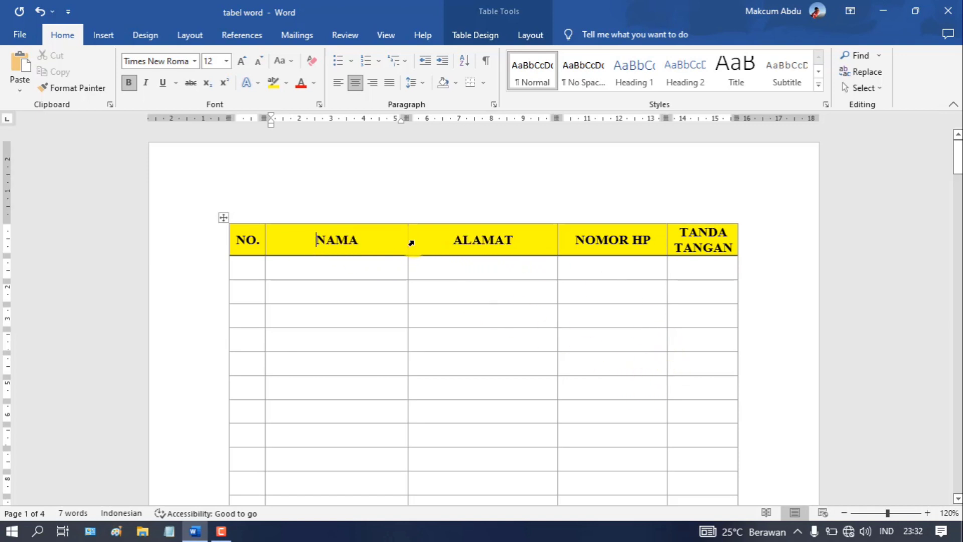
click(844, 512)
click(844, 513)
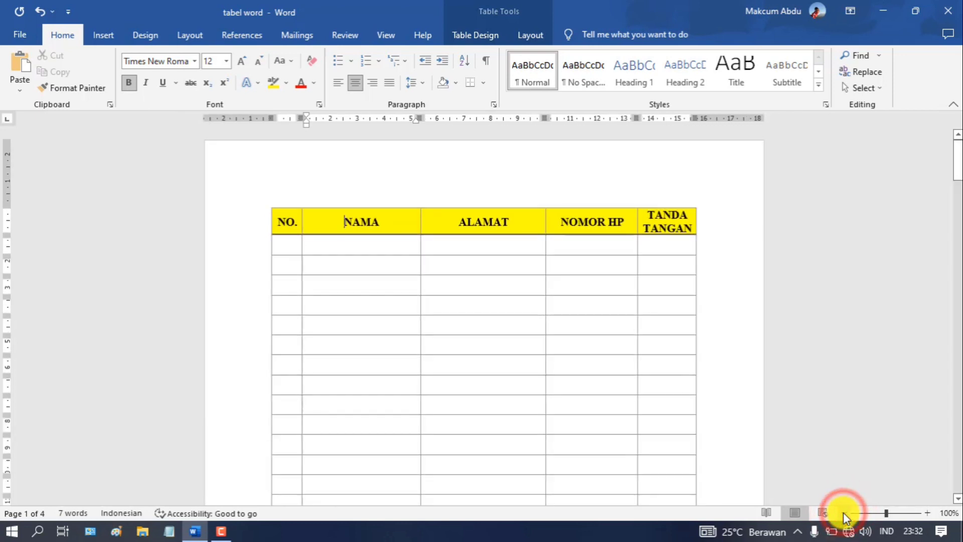
click(844, 512)
click(844, 513)
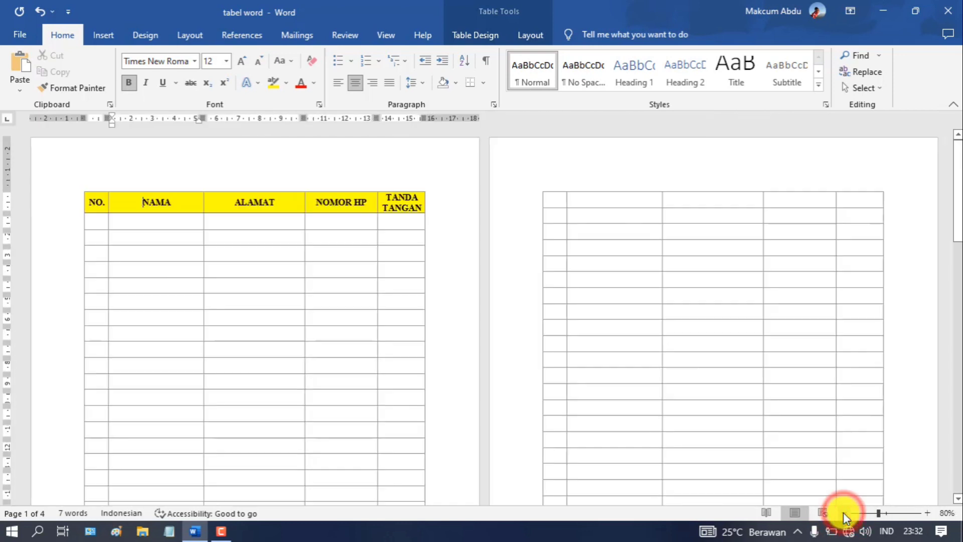
mouse_move(155, 197)
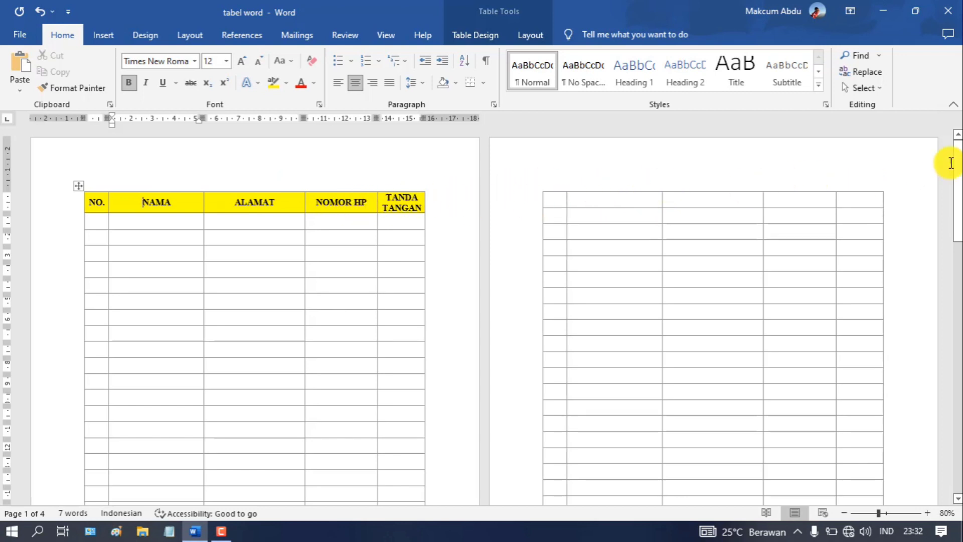
Select the NAMA heading text in the table's yellow header row
mouse_move(957, 153)
mouse_down()
mouse_move(958, 180)
mouse_move(943, 147)
mouse_up()
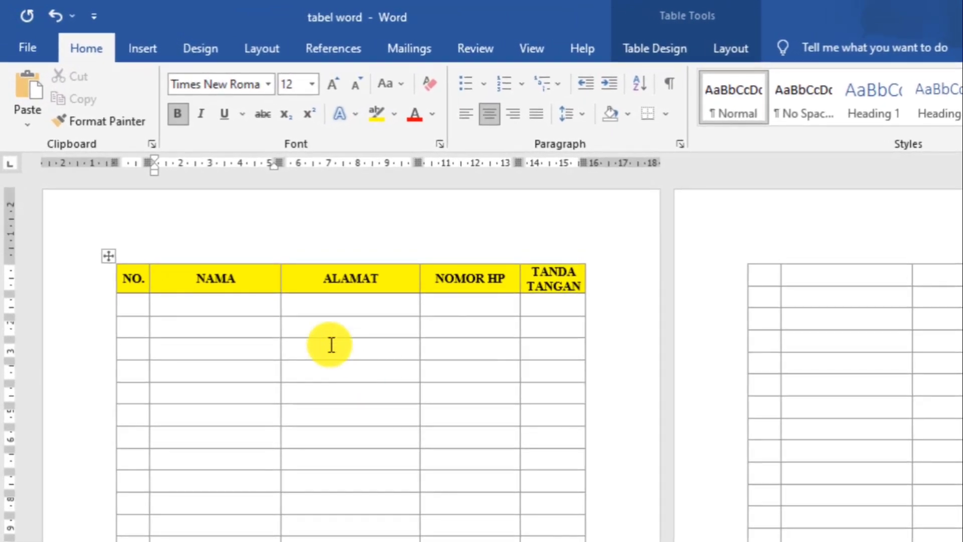
click(201, 279)
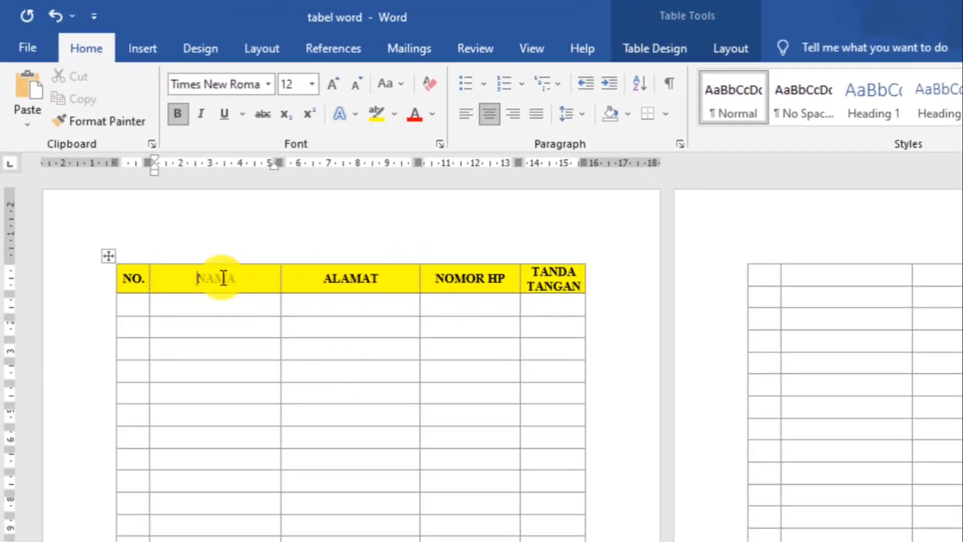
drag(181, 283, 217, 278)
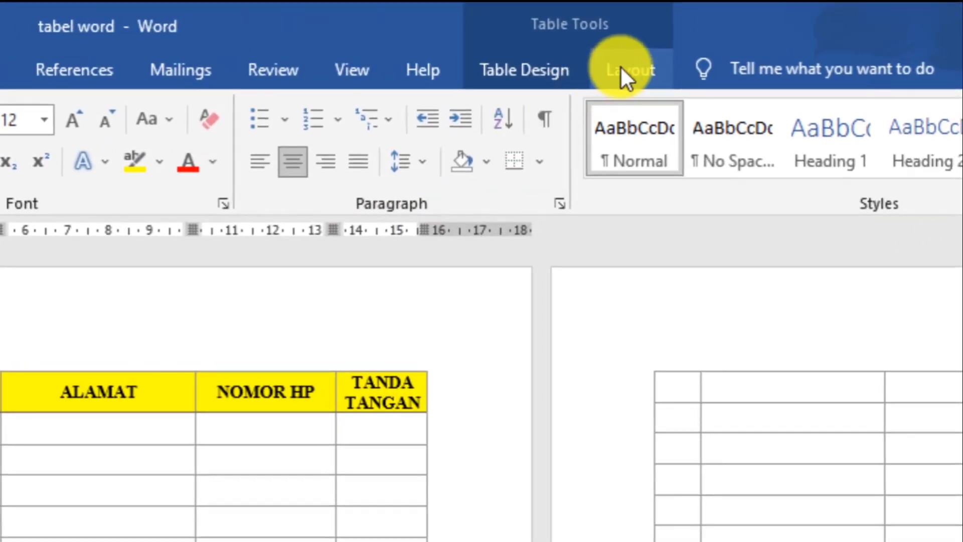
Turn on Repeat Header Rows in Table Layout, then select page 2's empty table rows
click(627, 70)
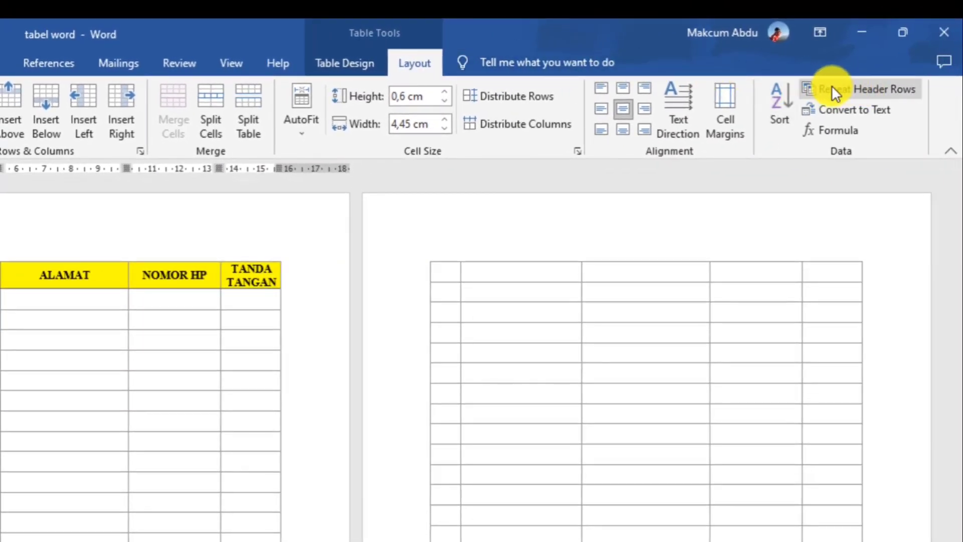
click(882, 91)
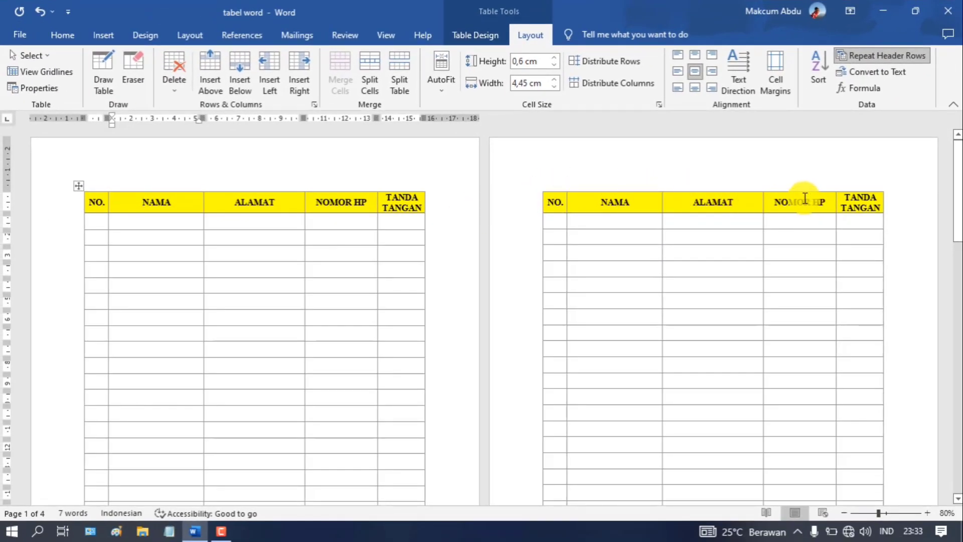
mouse_move(956, 162)
mouse_down()
mouse_move(958, 382)
mouse_move(957, 153)
mouse_move(957, 335)
mouse_up()
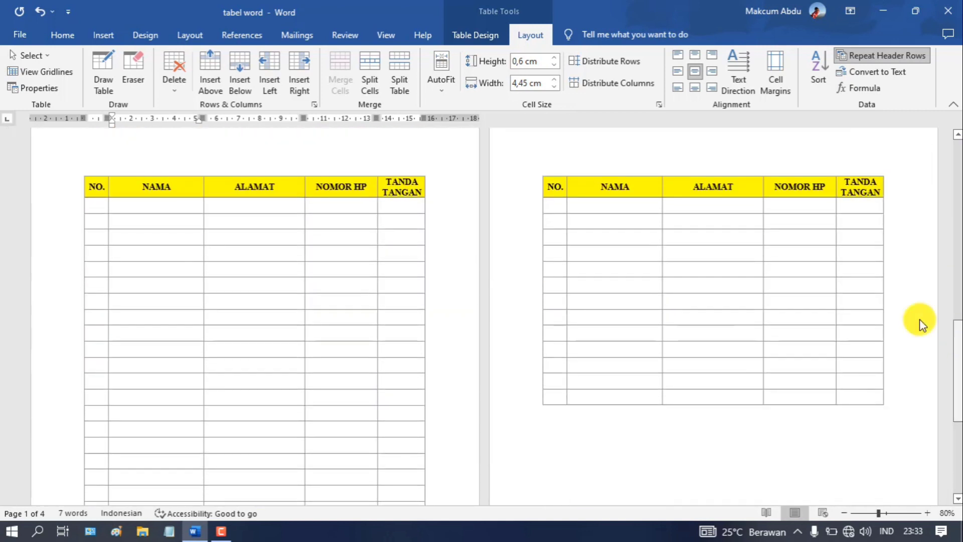
mouse_move(558, 219)
mouse_down()
mouse_move(738, 321)
mouse_move(846, 409)
mouse_move(879, 400)
mouse_up()
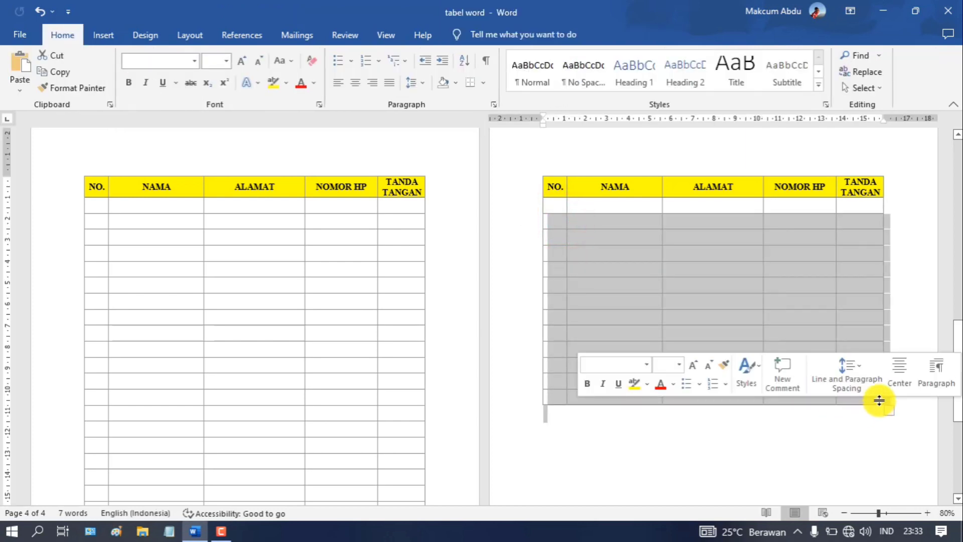
Paste the copied rows at the table's end, extending it to five pages
click(707, 318)
drag(957, 377, 959, 357)
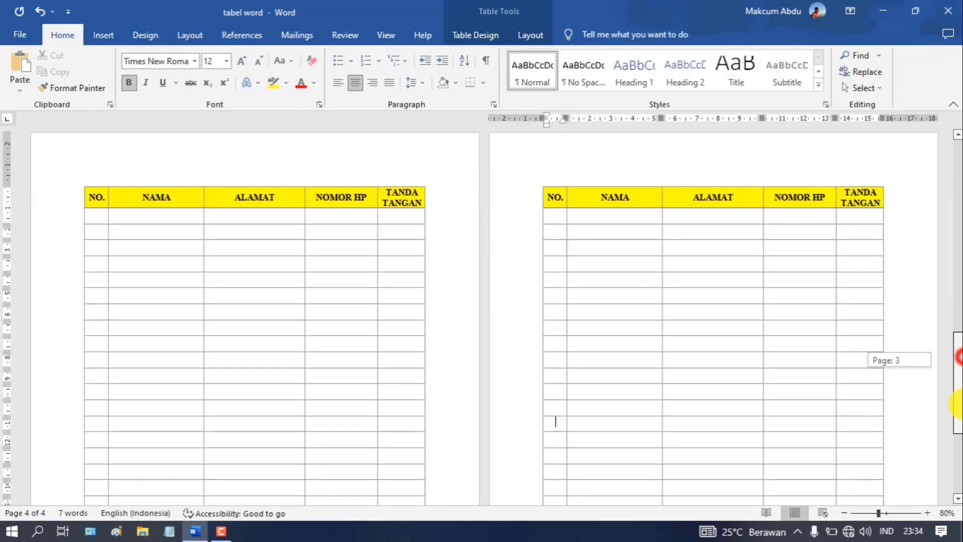
drag(958, 404, 958, 430)
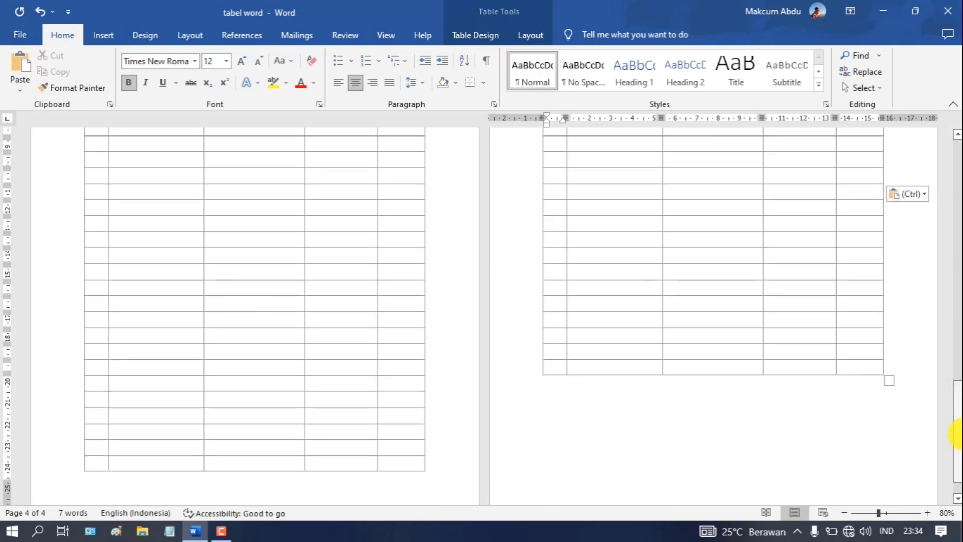
key(ctrl+v)
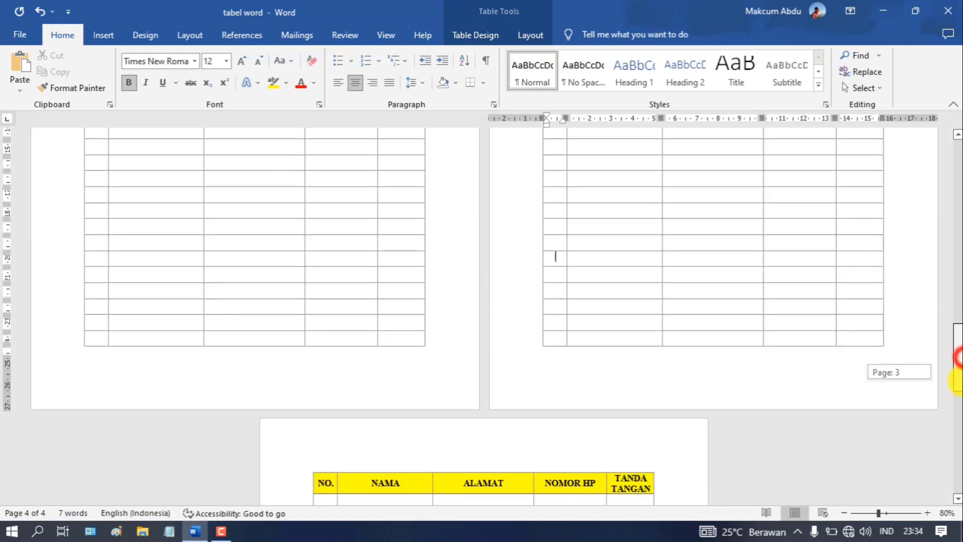
drag(959, 364, 958, 397)
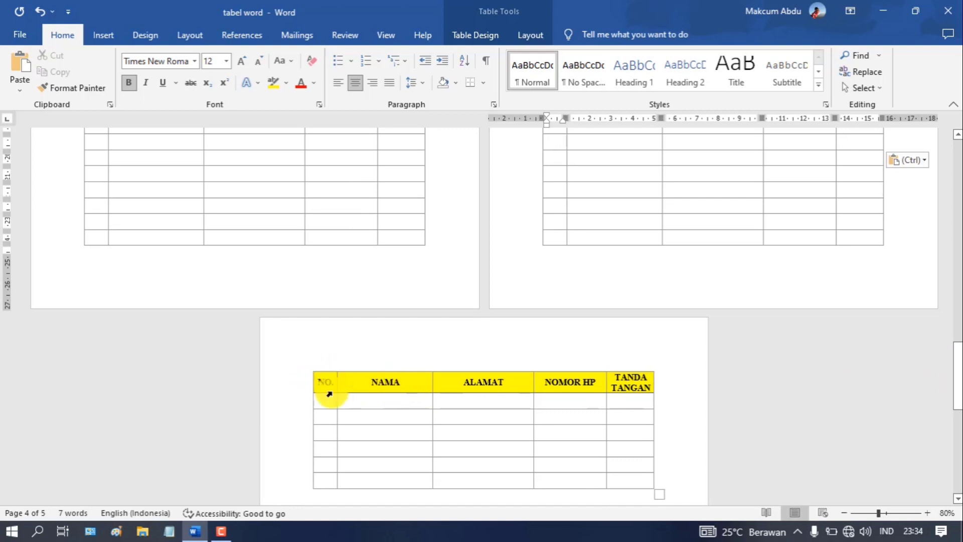
drag(956, 343, 957, 213)
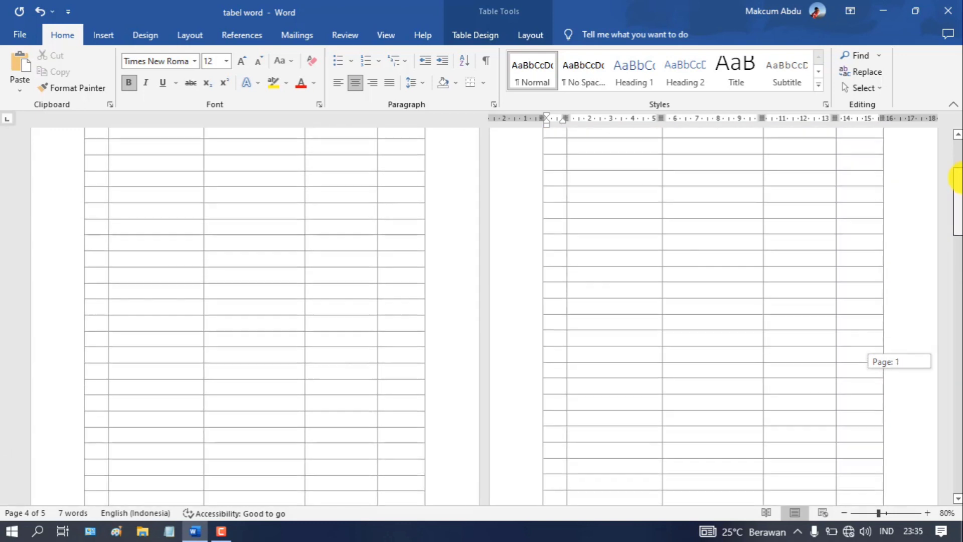
drag(958, 213, 958, 165)
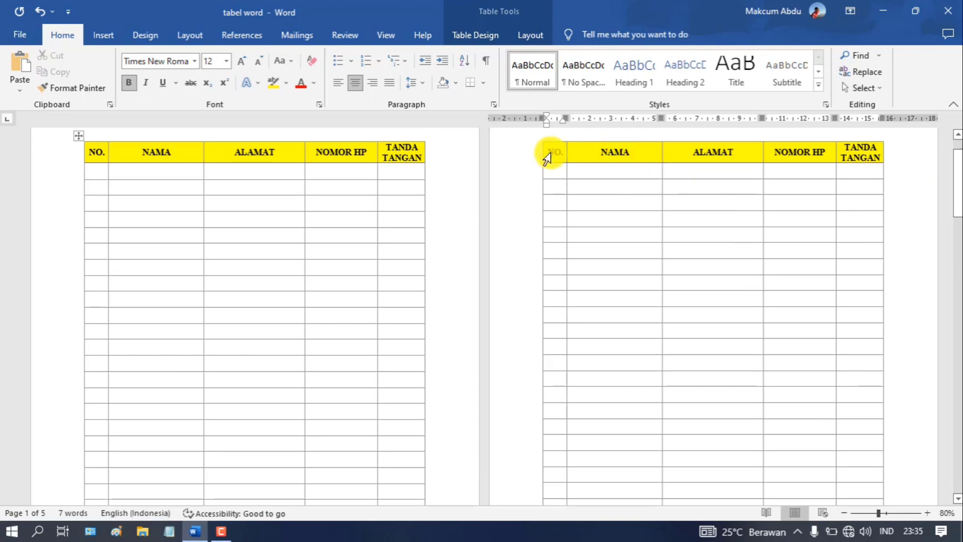
drag(958, 209, 958, 200)
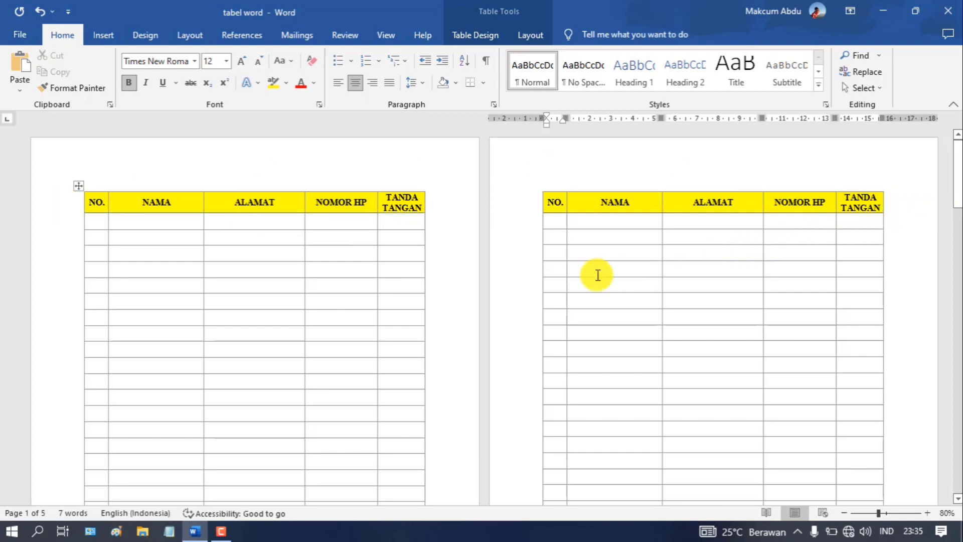
From the ALAMAT header cell, switch Repeat Header Rows off and back on
click(585, 203)
click(549, 29)
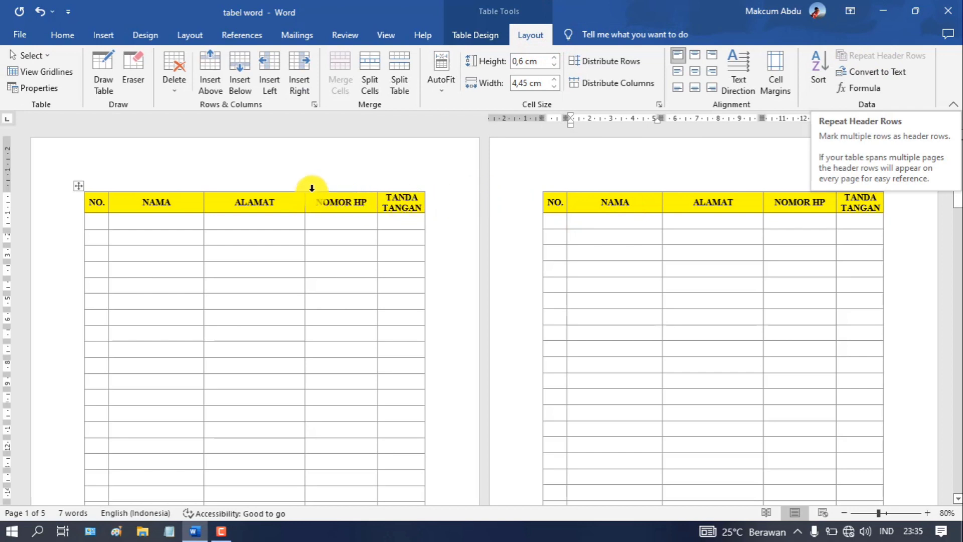
click(287, 203)
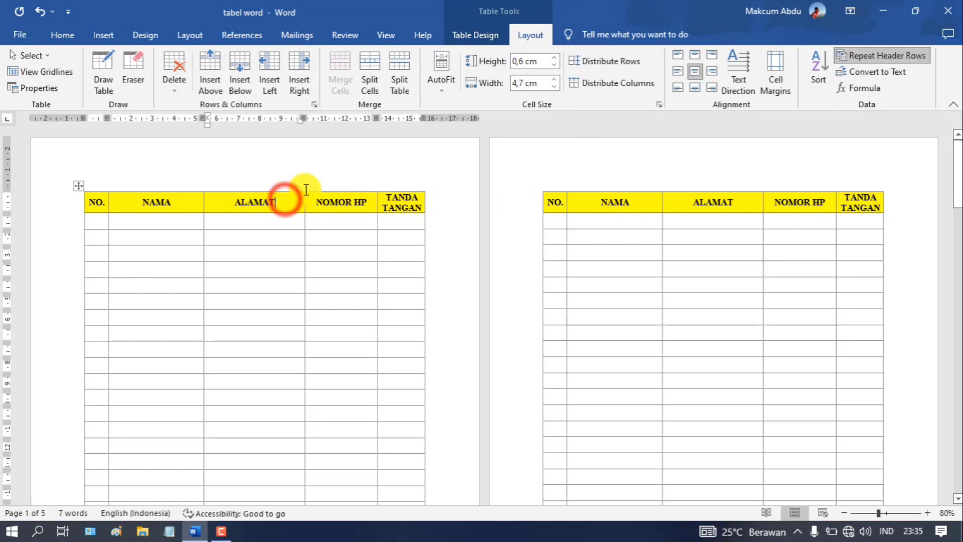
click(896, 58)
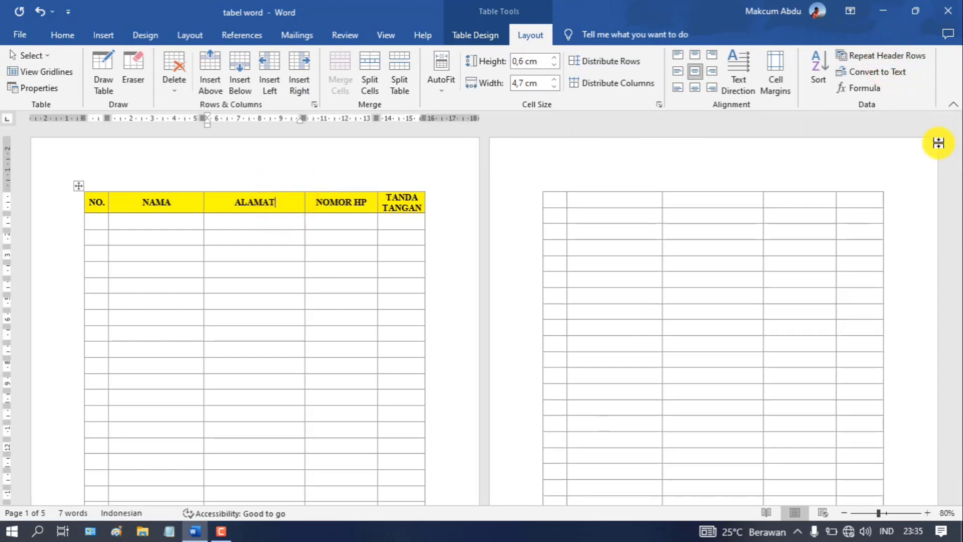
click(881, 55)
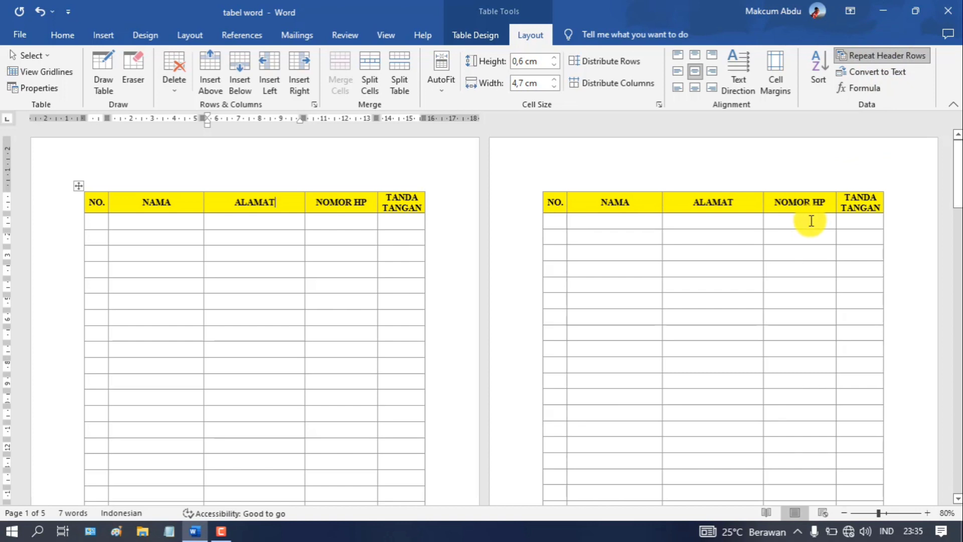
mouse_move(958, 169)
mouse_down()
mouse_move(960, 366)
mouse_move(957, 165)
mouse_up()
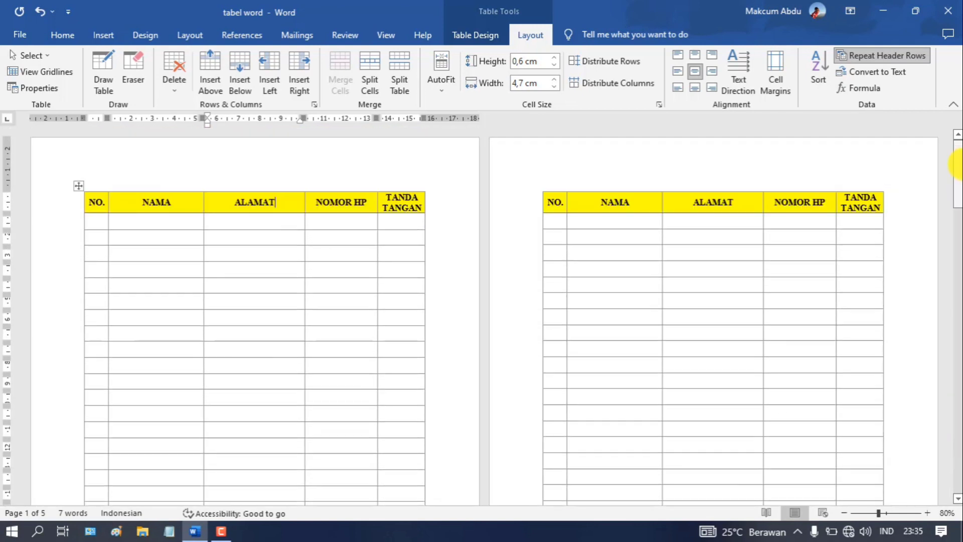